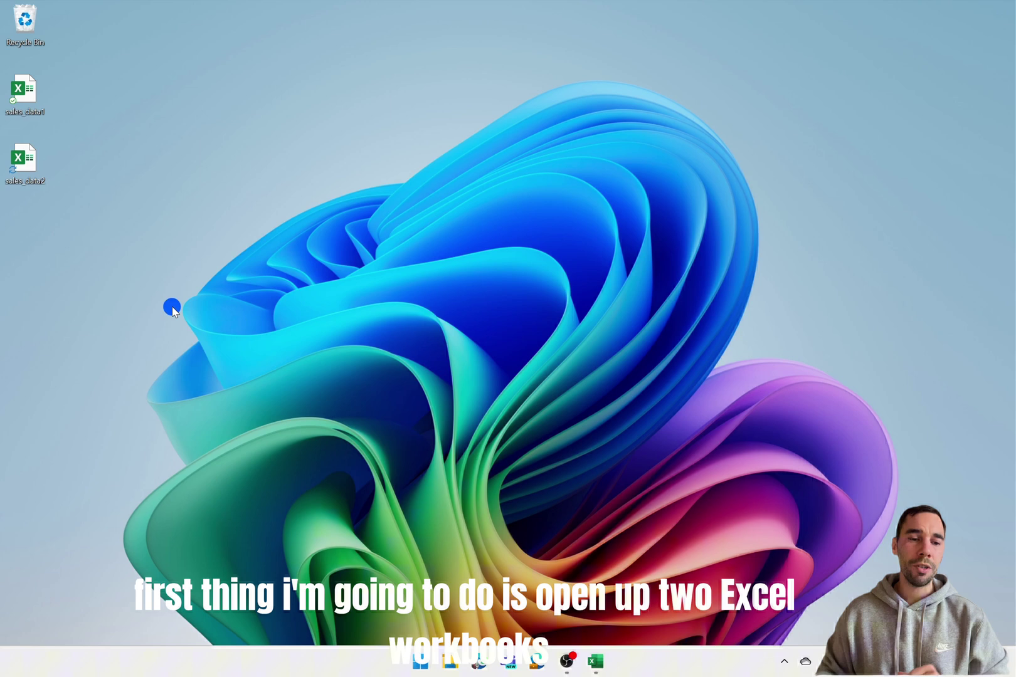
Step: Open both sales data workbooks together and bring the sales_data2 customer table window forward
left_click_drag(172, 268, 0, 76)
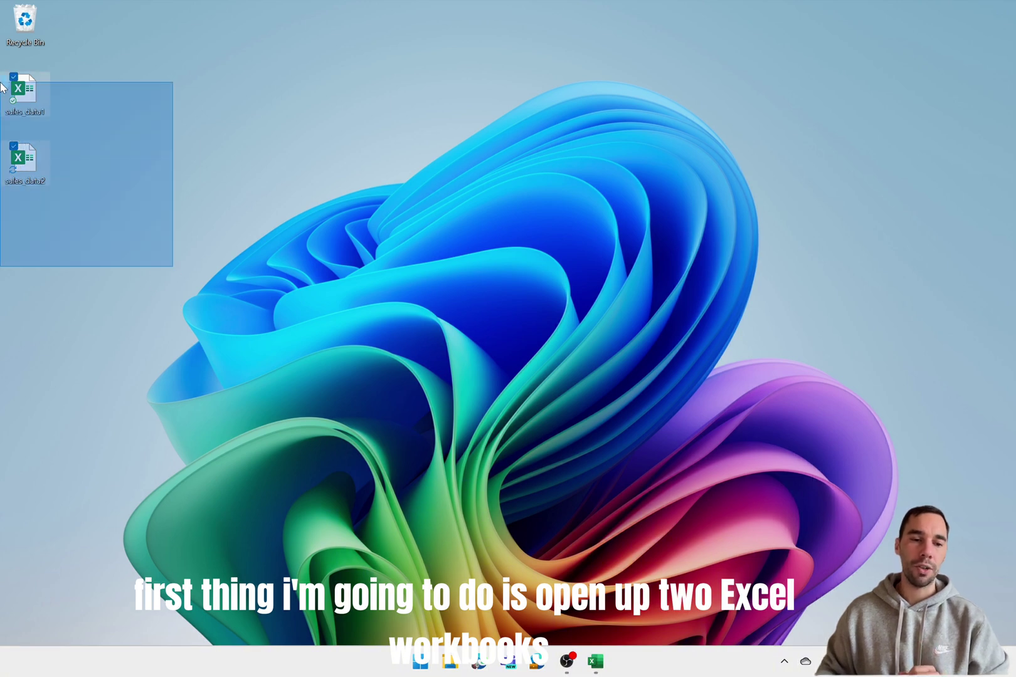
left_click(131, 95)
left_click_drag(104, 197, 20, 92)
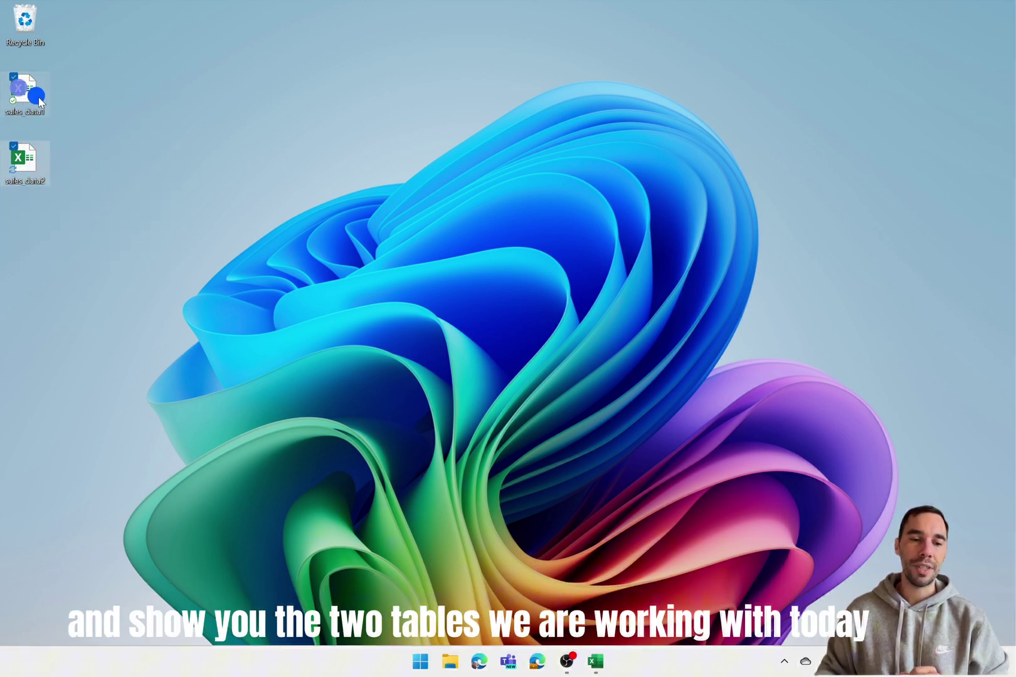
right_click(20, 92)
left_click(73, 141)
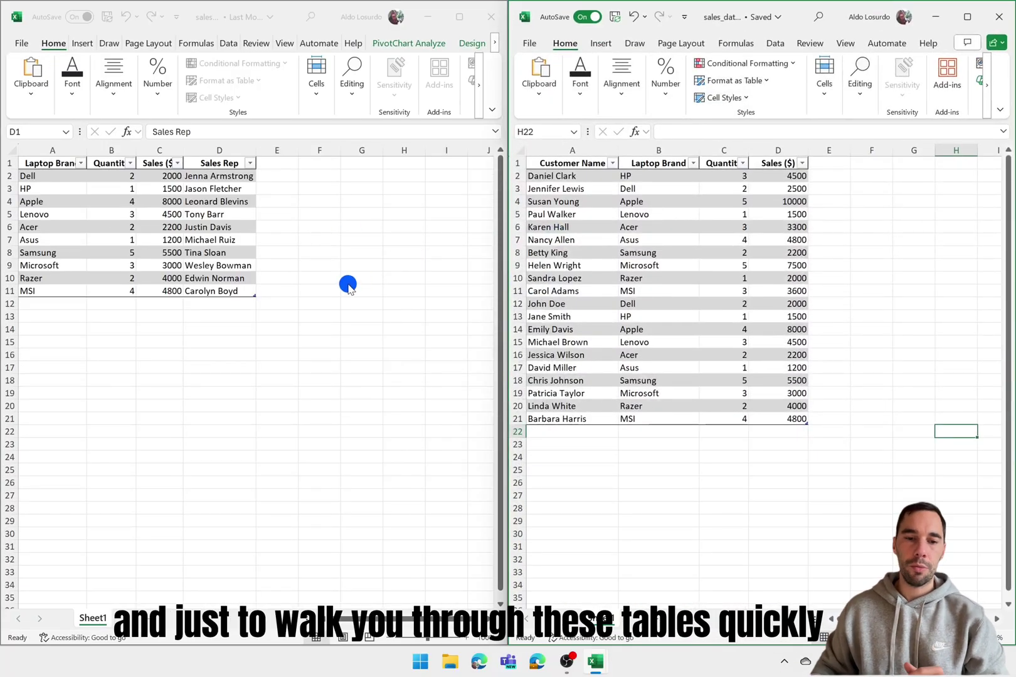
left_click(666, 227)
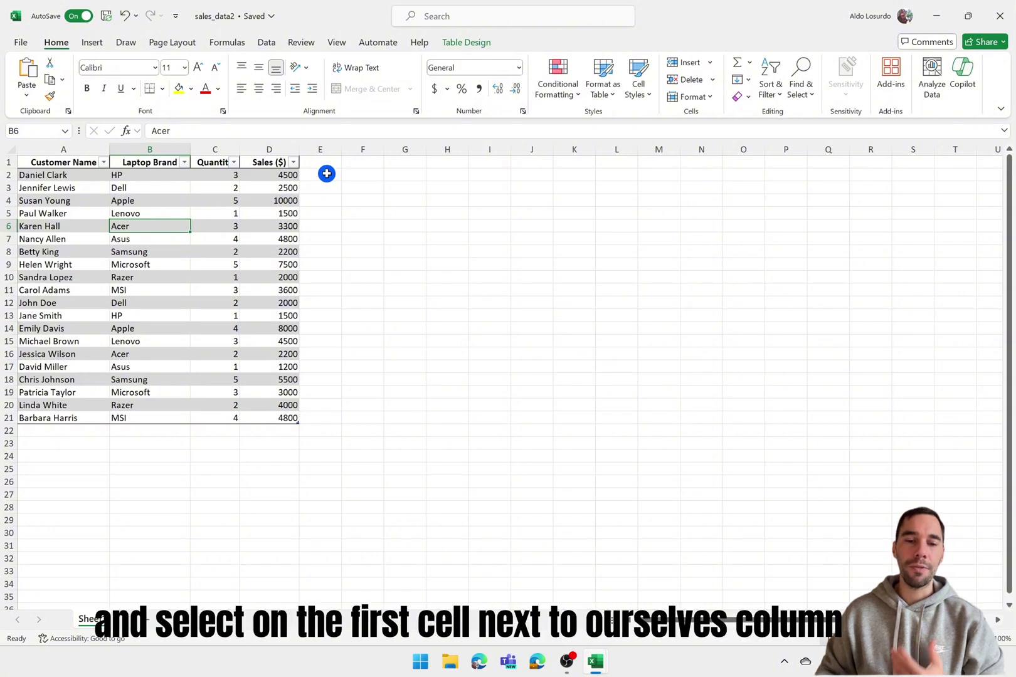
left_click(327, 174)
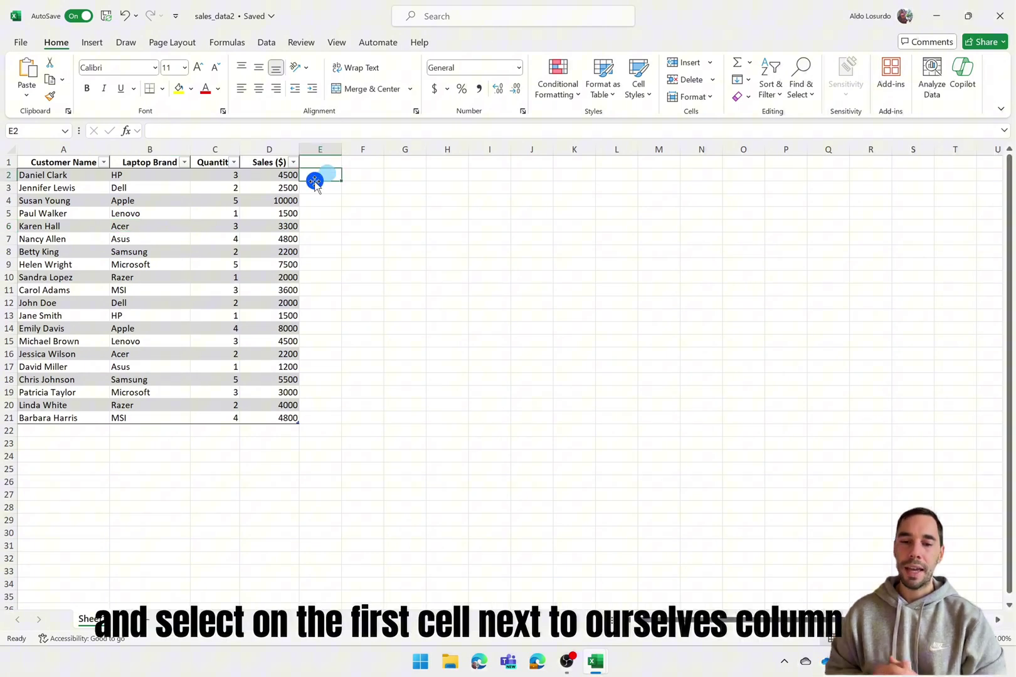
type("=")
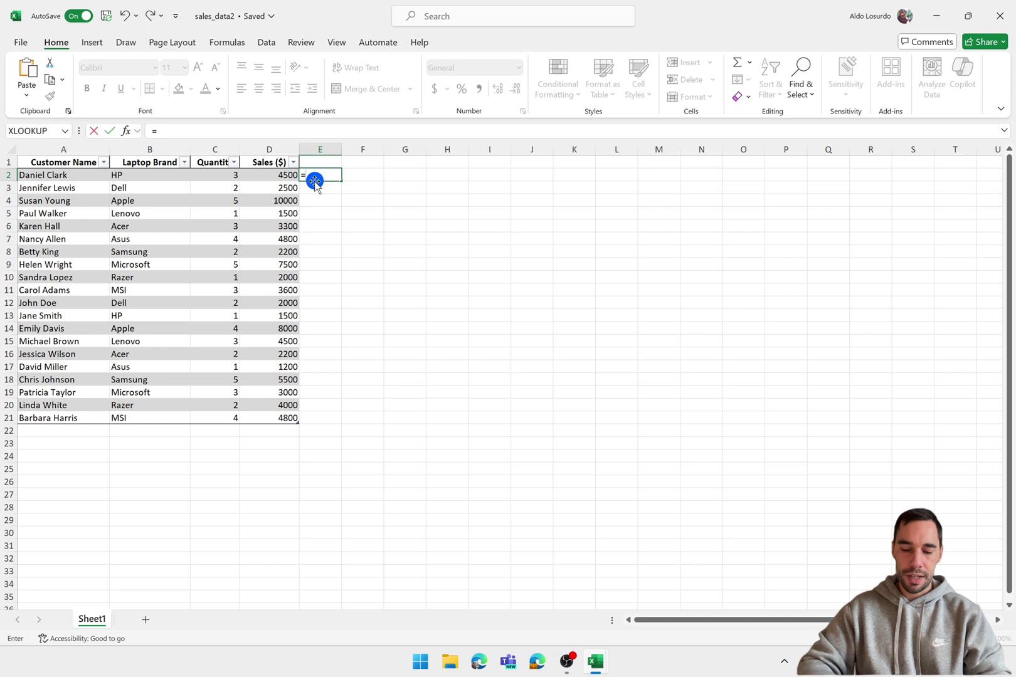
type("xlookup")
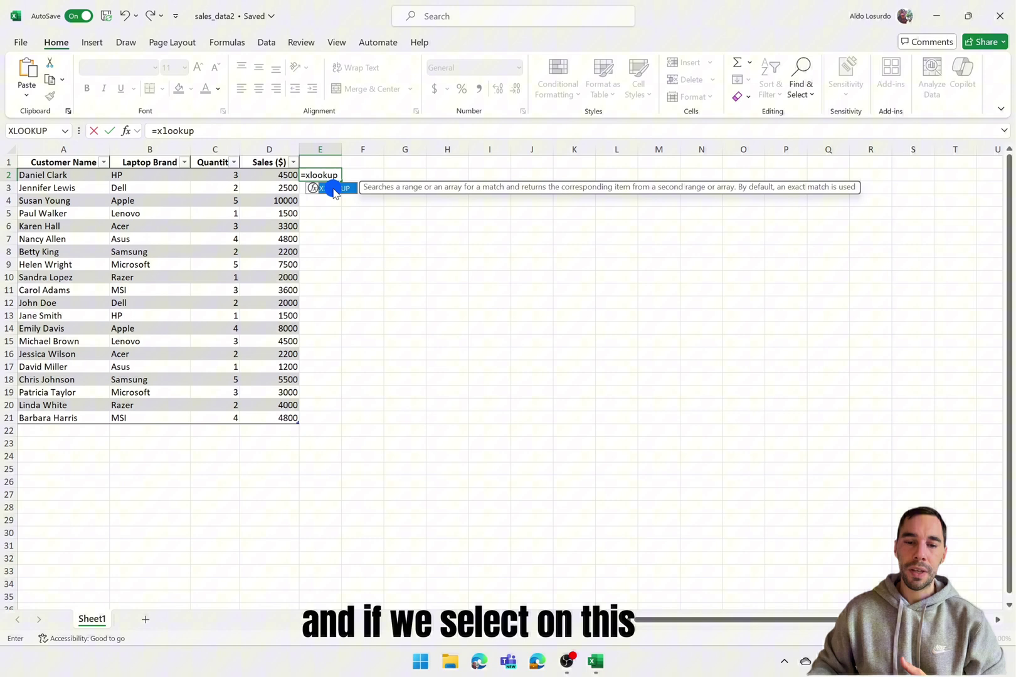
double_click(332, 188)
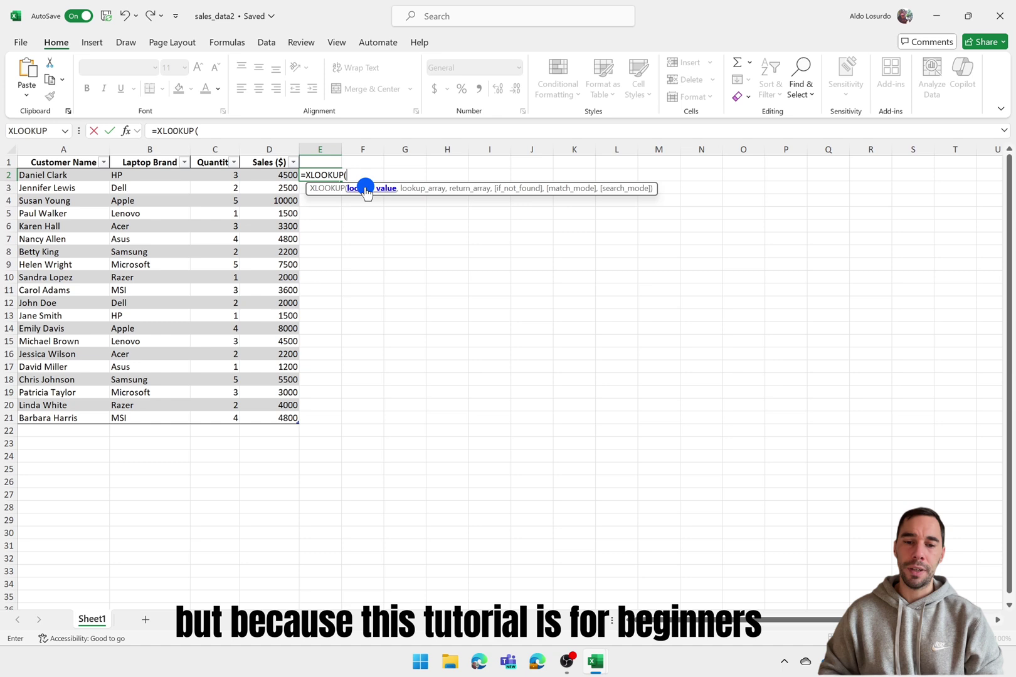
left_click_drag(320, 175, 38, 175)
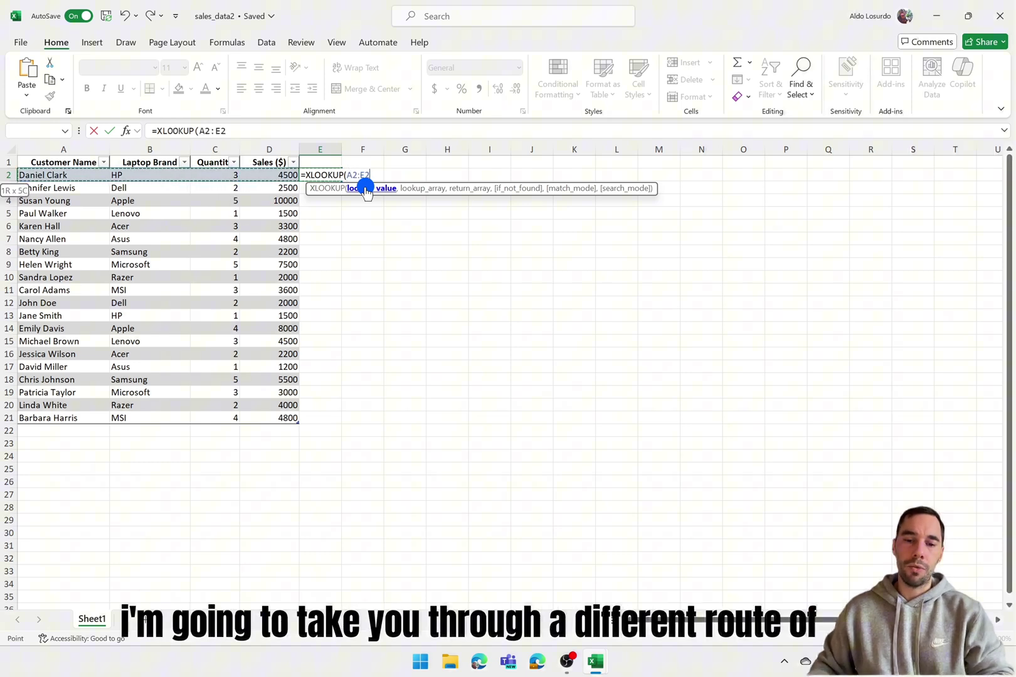
key("Escape")
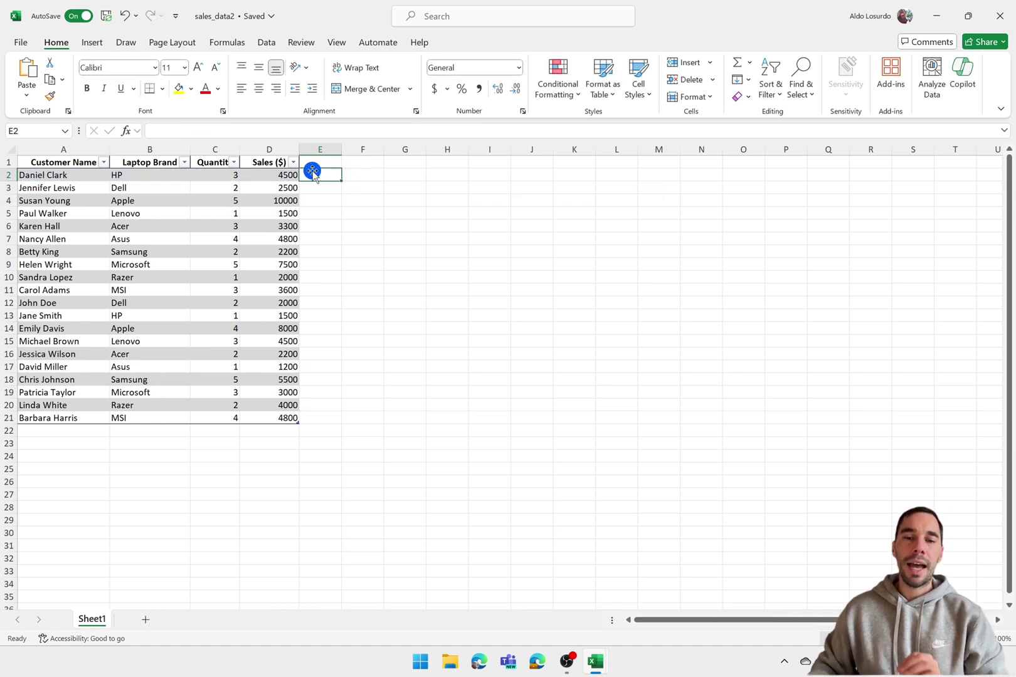
Step: Start an XLOOKUP formula in E2 through the Search box, moving its Function Arguments dialog left
left_click(455, 18)
type("xl")
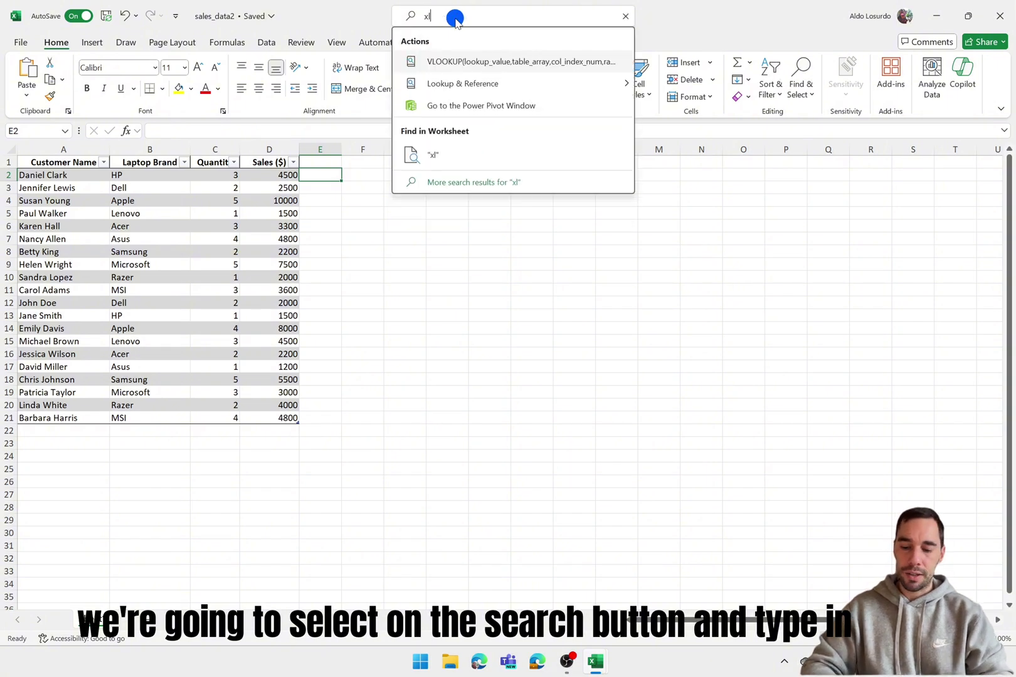
type("ookup")
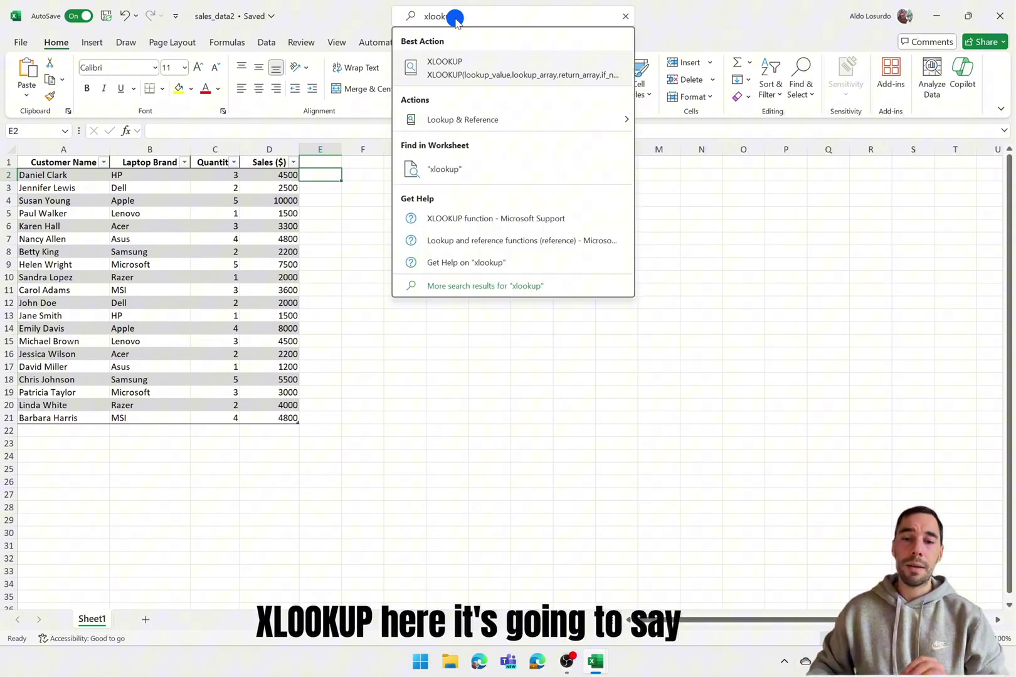
mouse_move(458, 66)
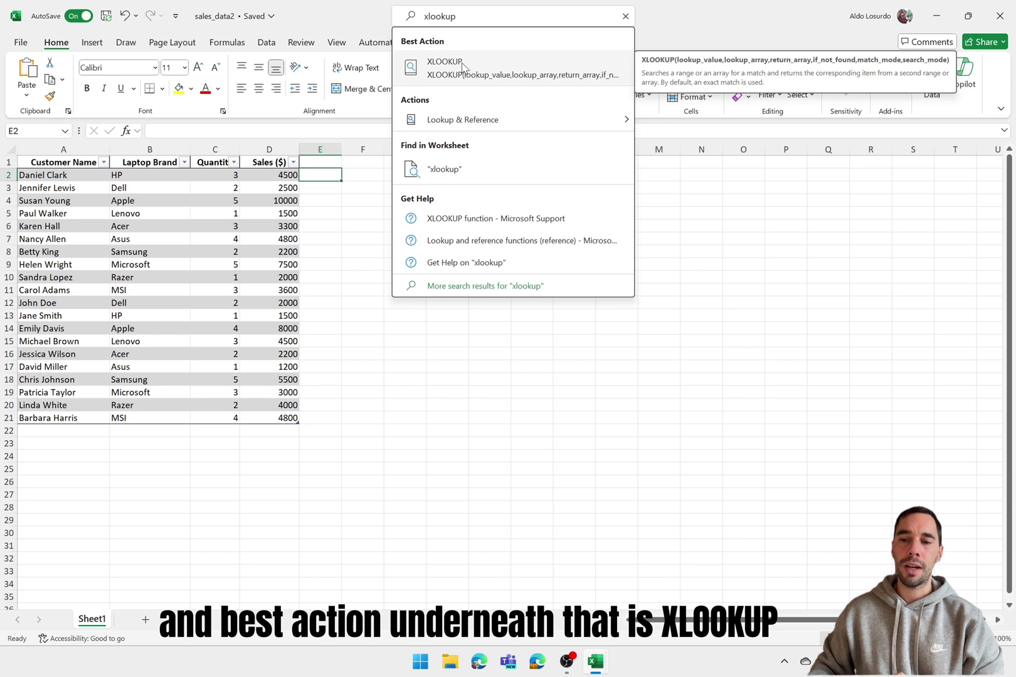
left_click(465, 69)
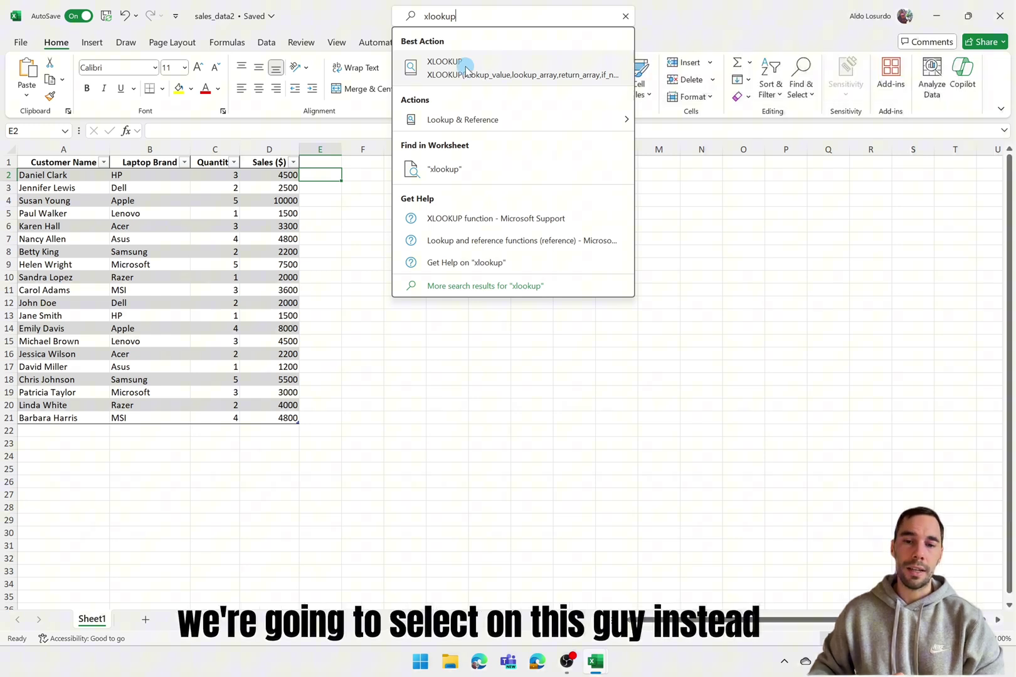
left_click_drag(604, 182, 512, 187)
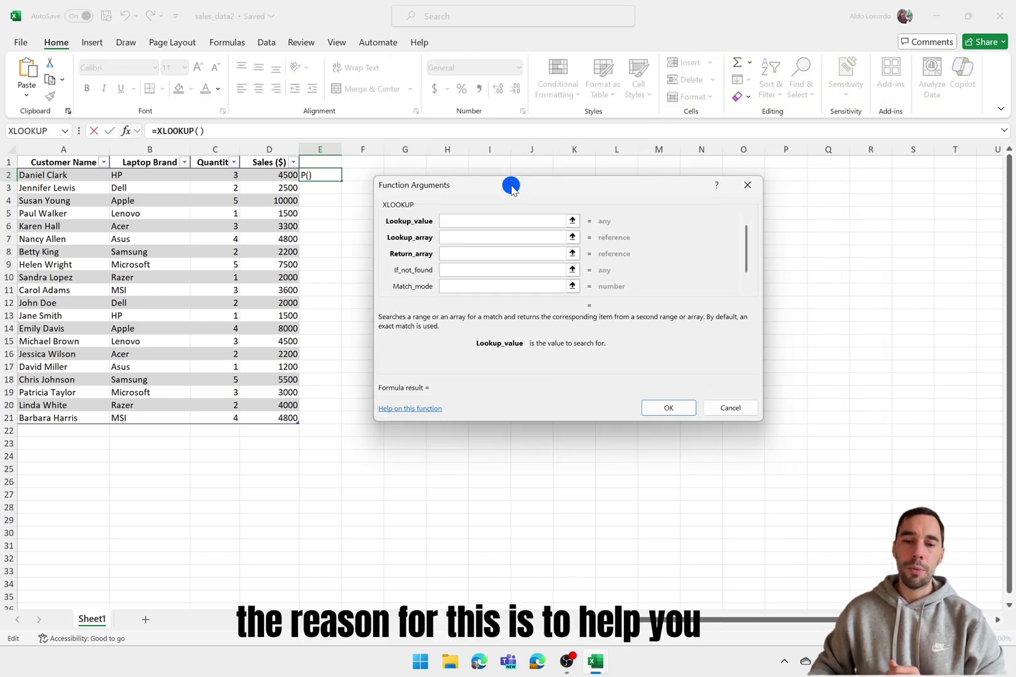
Step: Use the row's Laptop Brand as lookup value and sales_data1's Laptop Brand column A2:A11 as lookup array
left_click(478, 221)
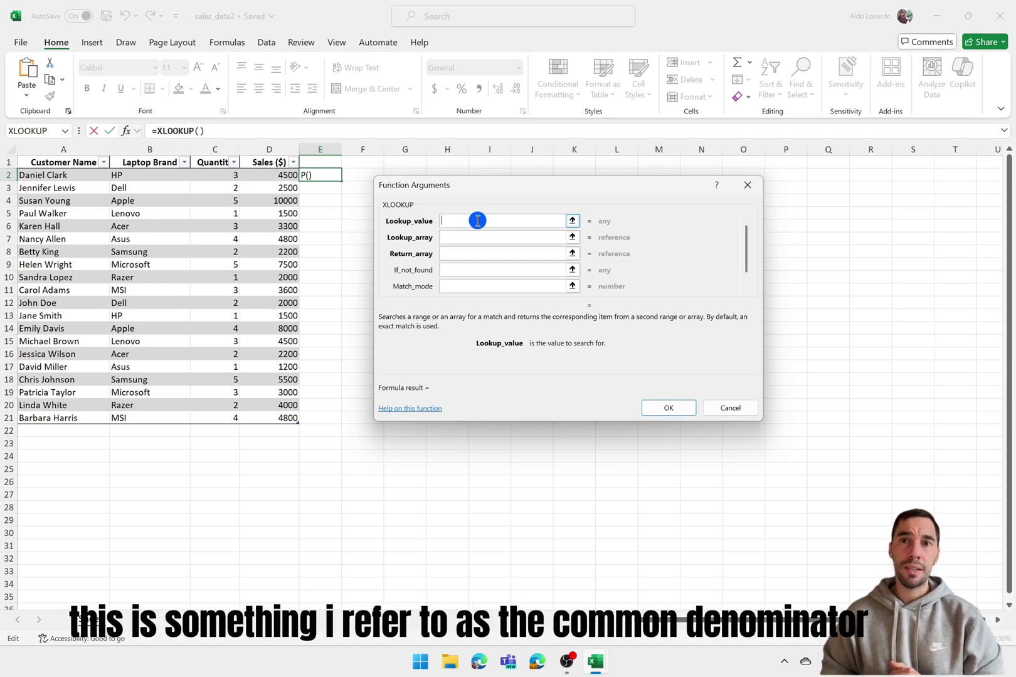
left_click(136, 176)
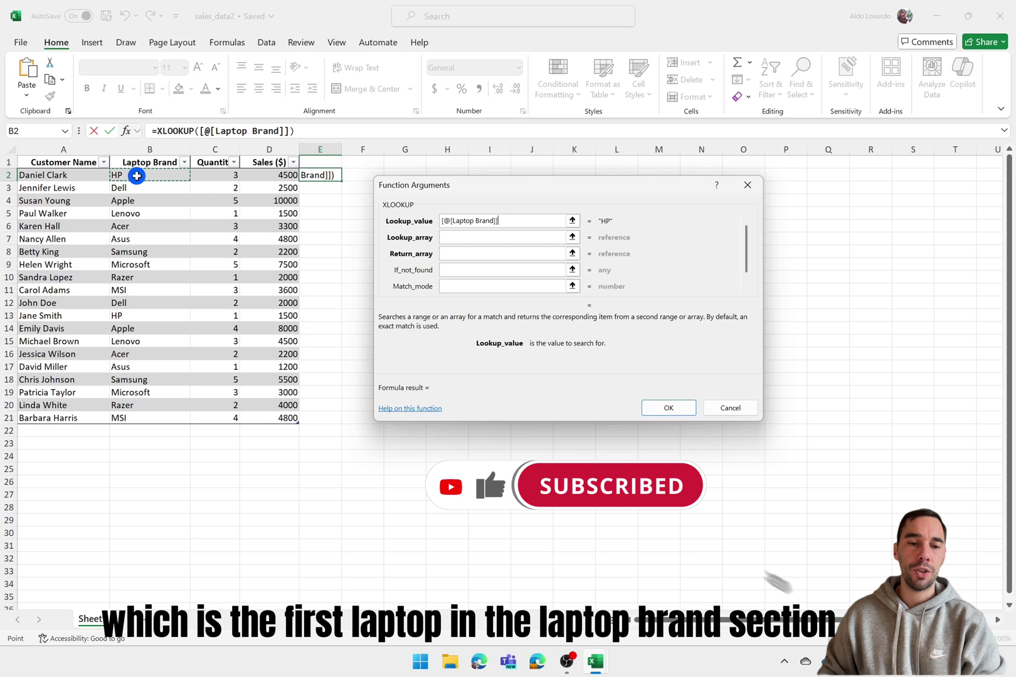
left_click(459, 236)
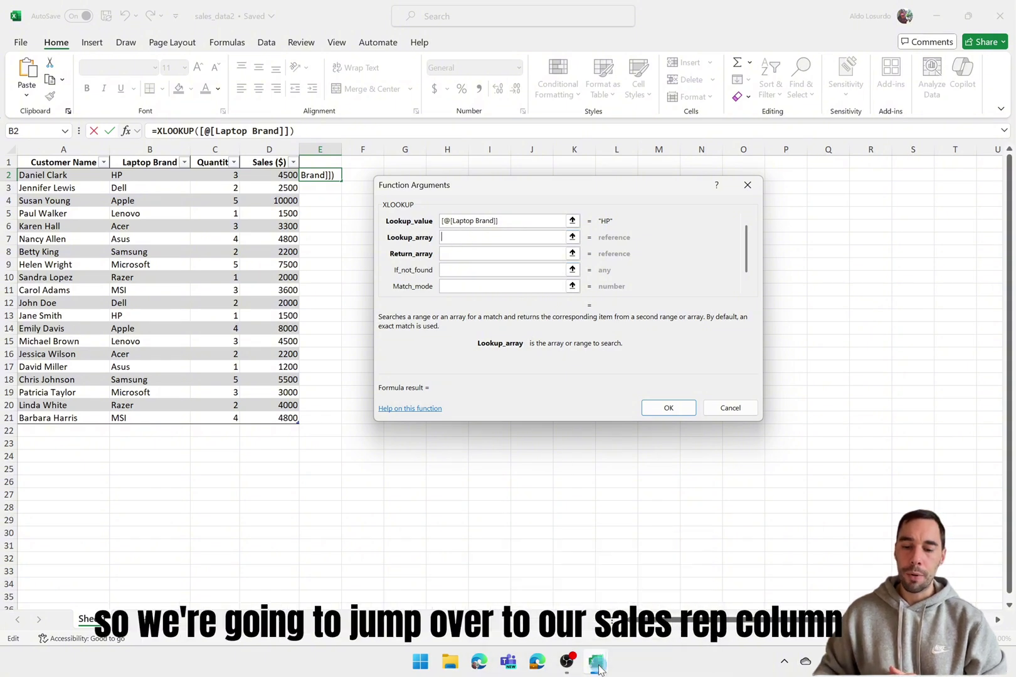
mouse_move(596, 663)
left_click(682, 592)
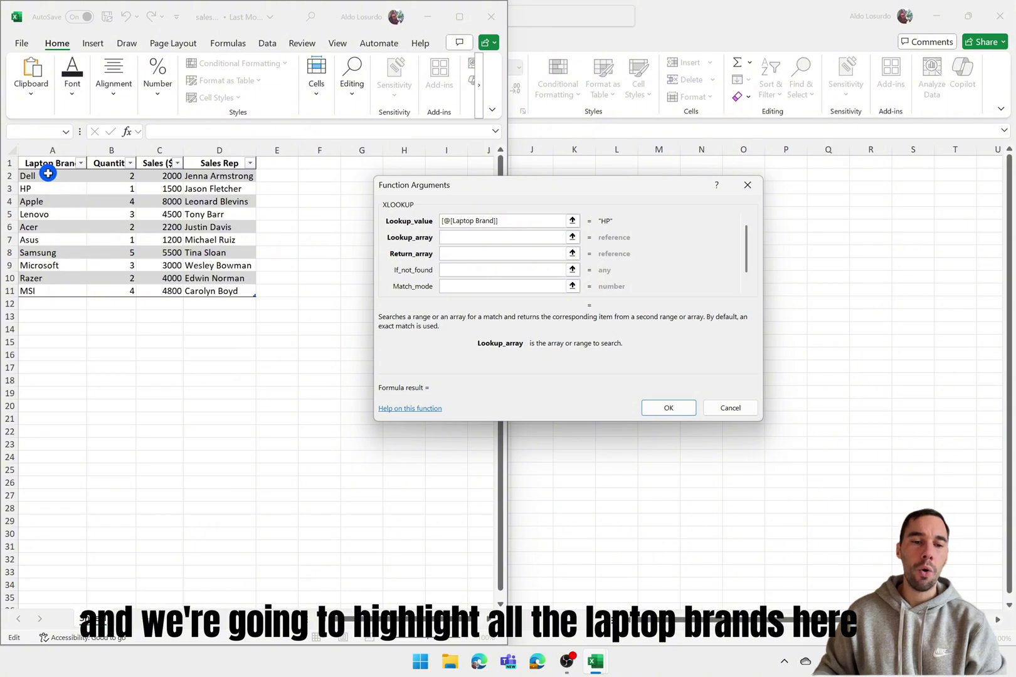
left_click_drag(48, 173, 59, 286)
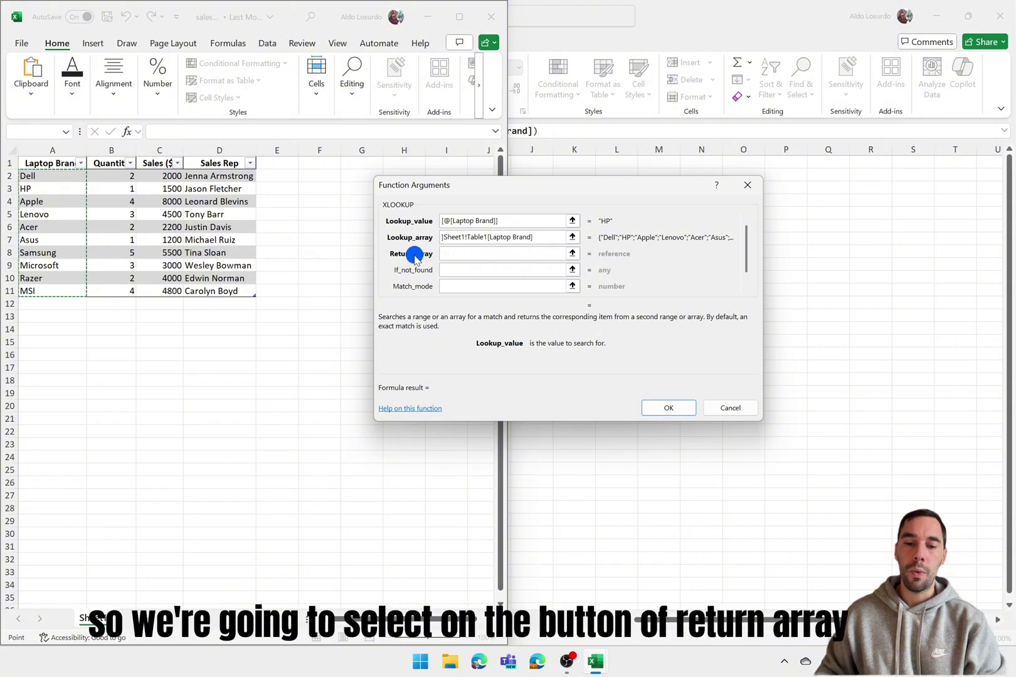
Step: Set sales_data1's Sales Rep column D2:D11 as the return array, then go back to sales_data2
left_click(450, 255)
mouse_move(597, 663)
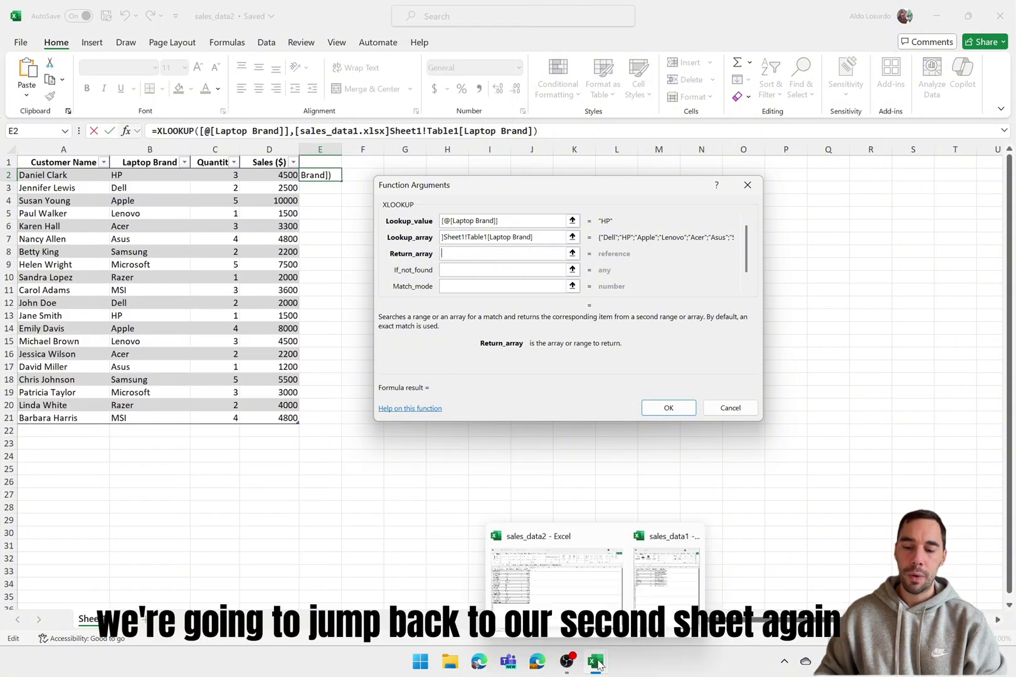
left_click(658, 576)
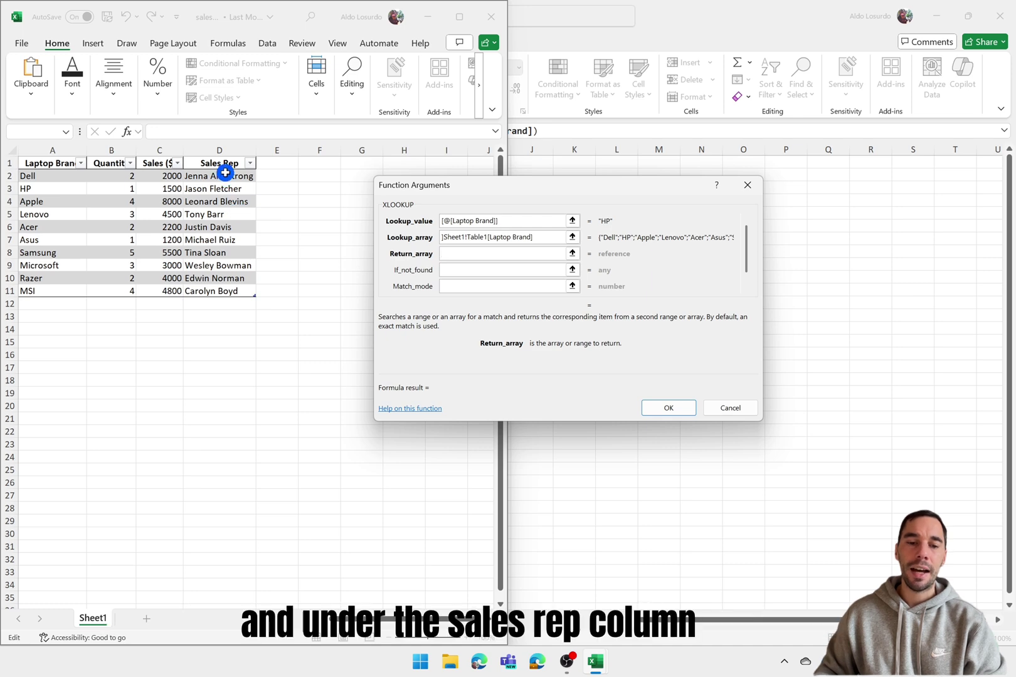
left_click_drag(222, 174, 228, 194)
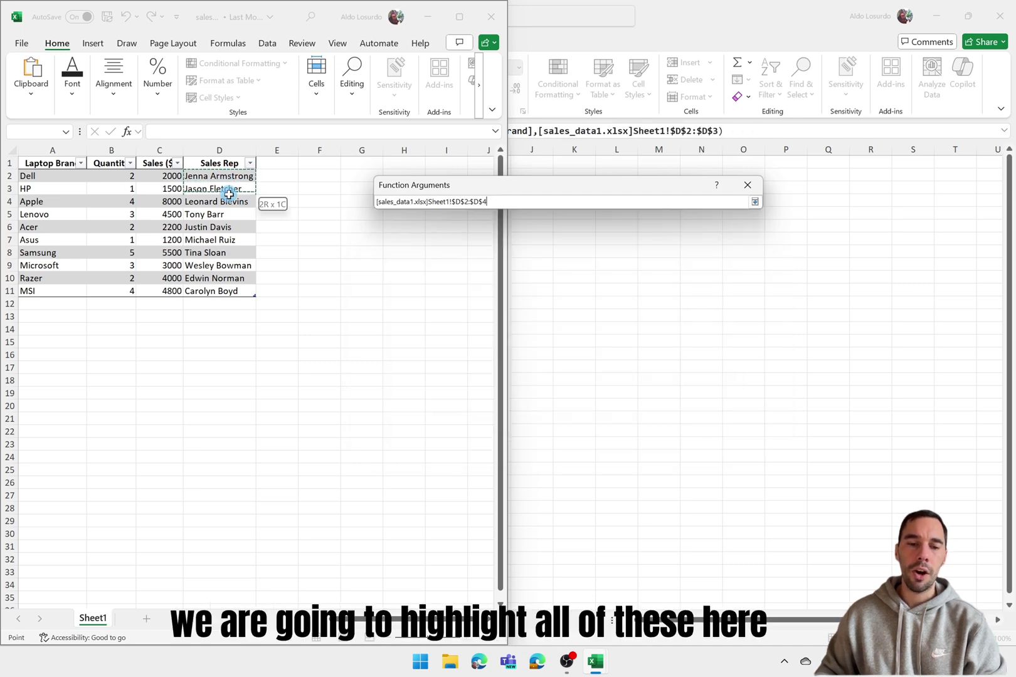
left_click_drag(242, 283, 242, 293)
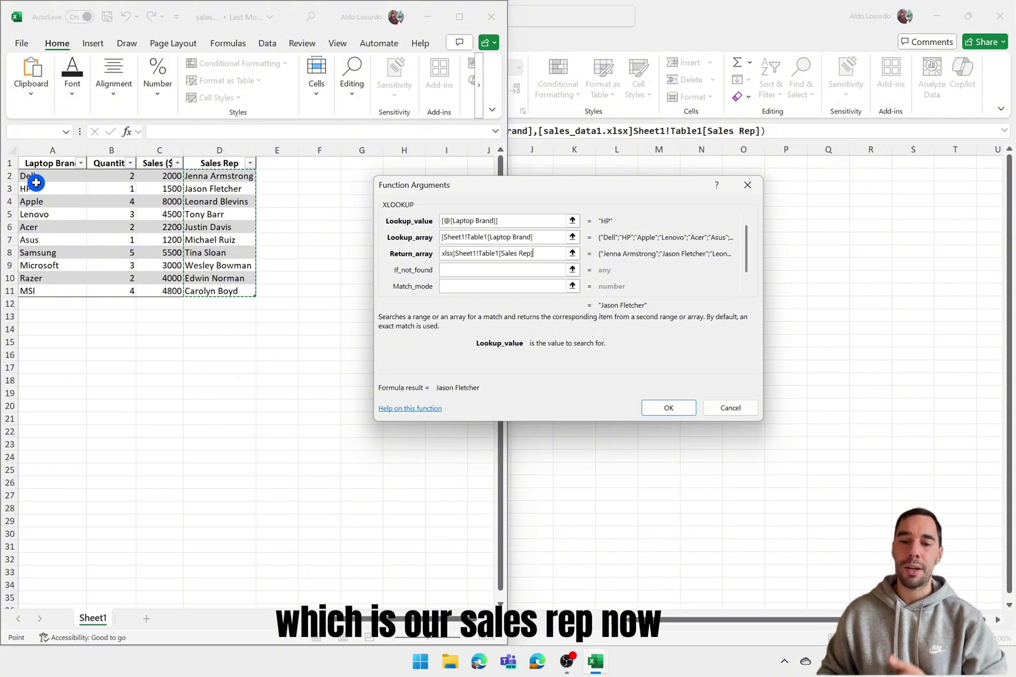
left_click(625, 43)
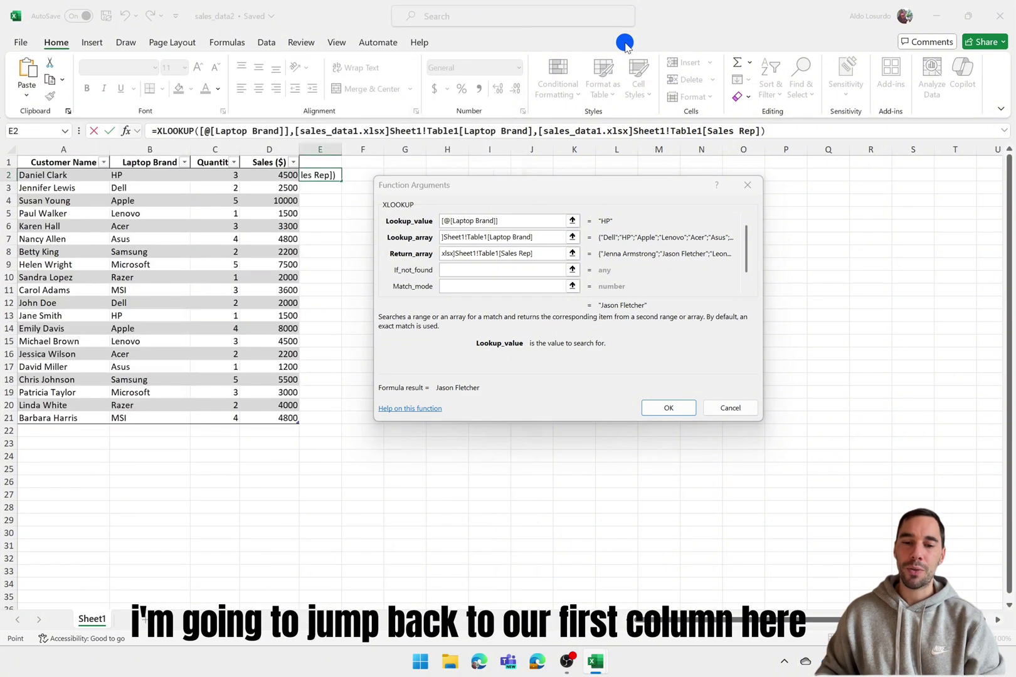
Step: Confirm the XLOOKUP to fill column E and rename its Column1 header to 'Sales Rep'
left_click(669, 406)
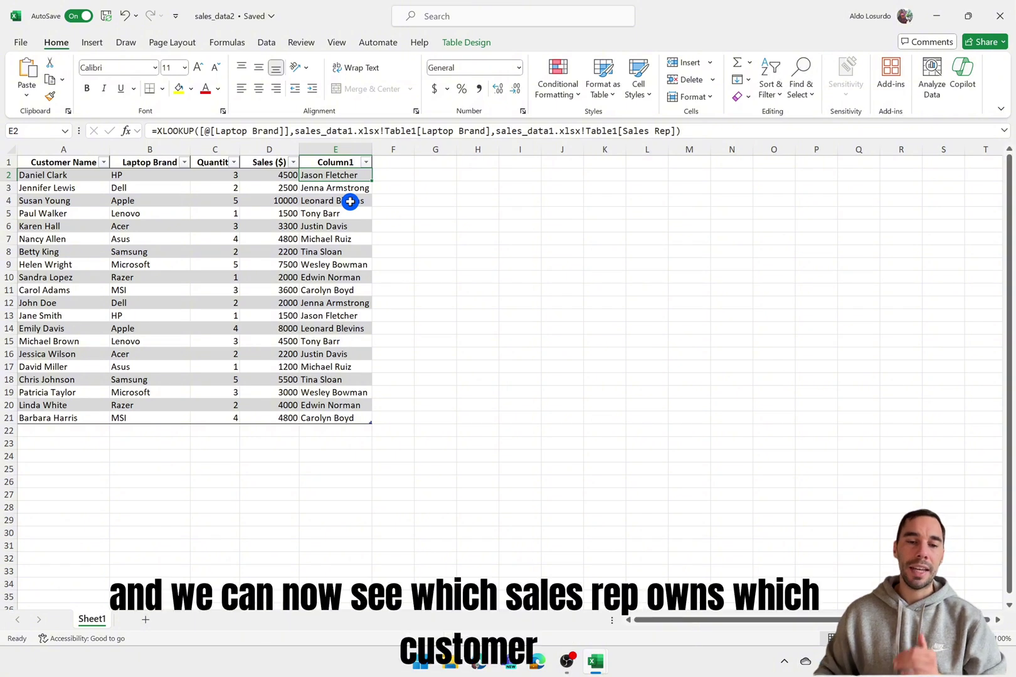
left_click(318, 161)
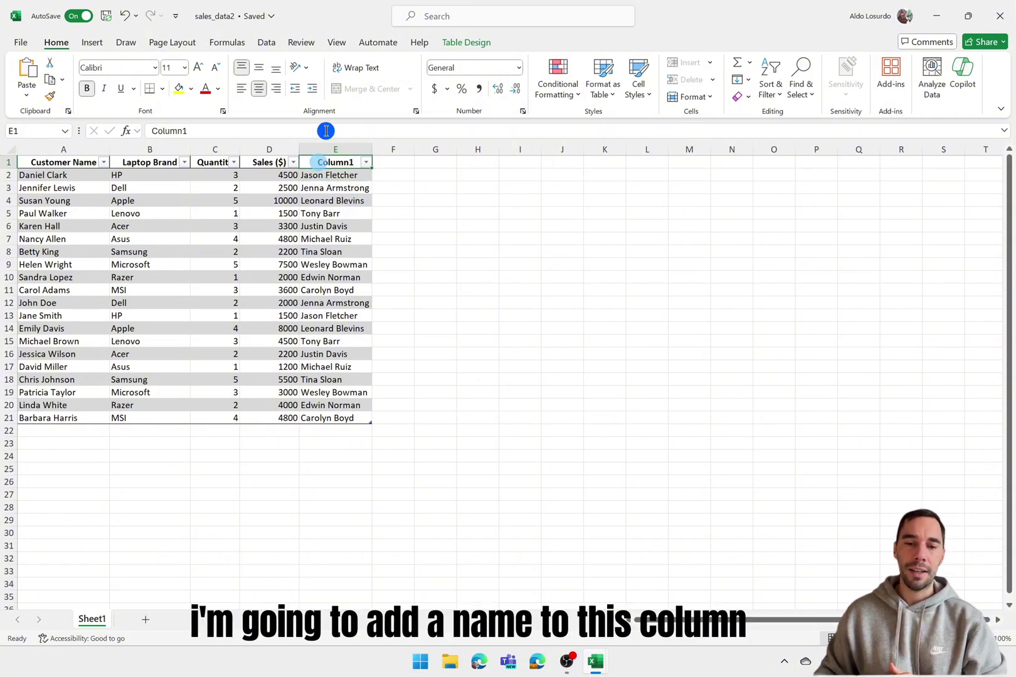
left_click(326, 130)
double_click(326, 131)
type("Sal")
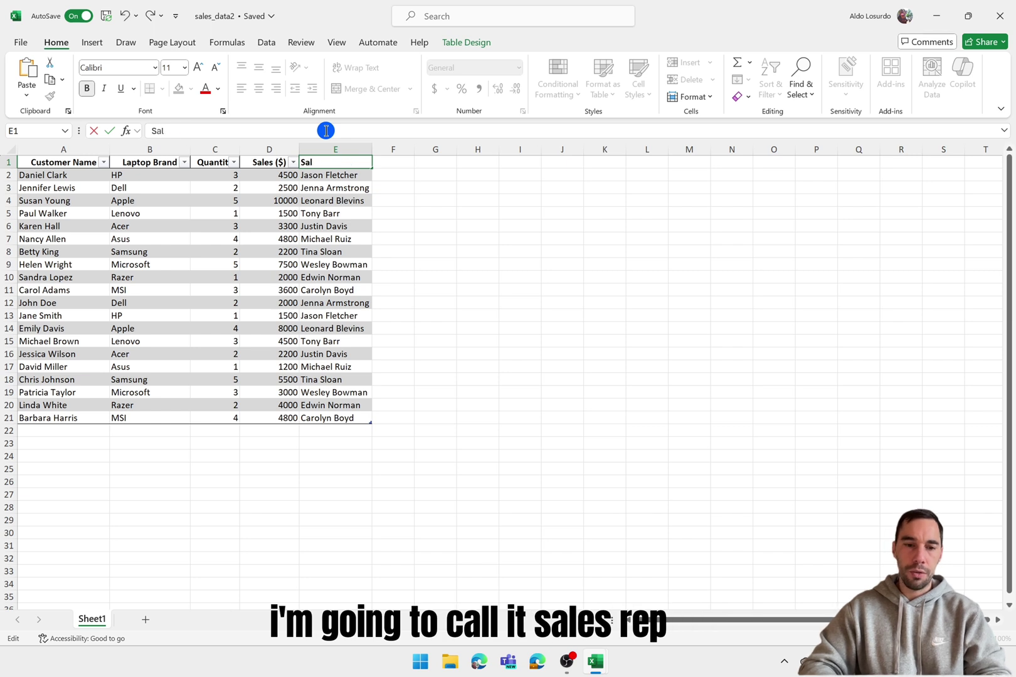
type("es Rep")
key("Return")
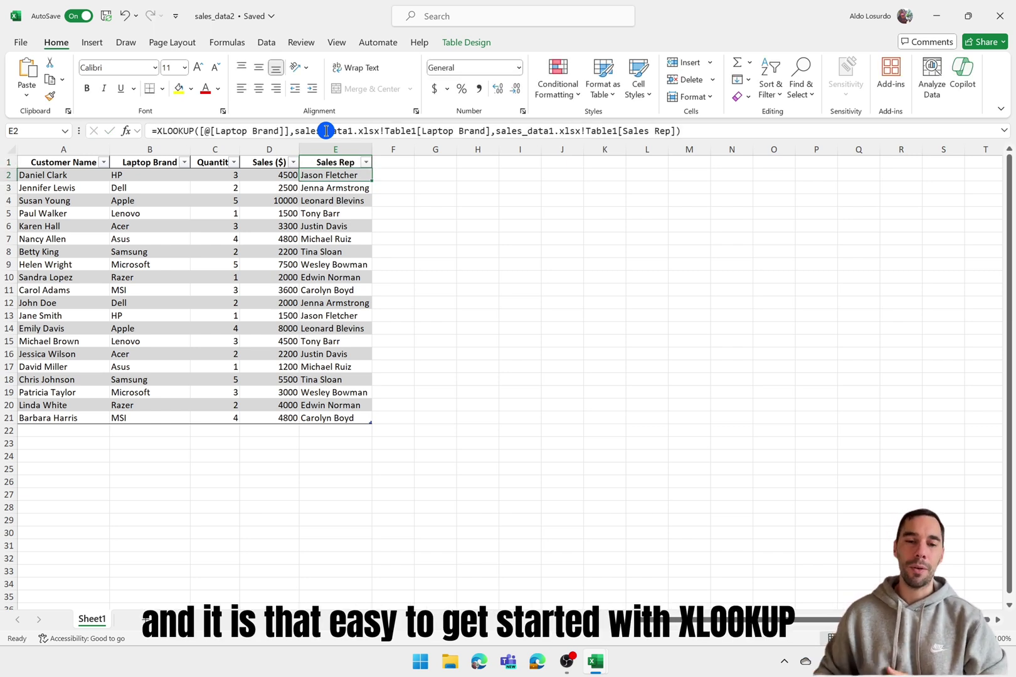
Step: Select the whole customer table and preview a Sum of Quantity by Sales Rep clustered column chart in Quick Analysis
left_click_drag(66, 159, 349, 405)
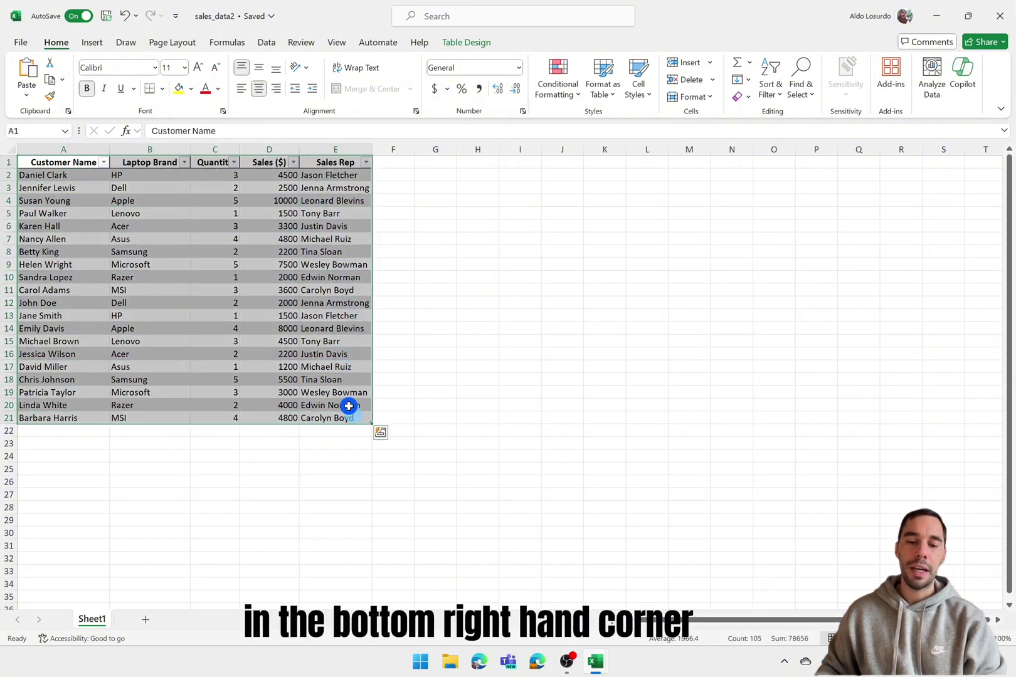
left_click(381, 437)
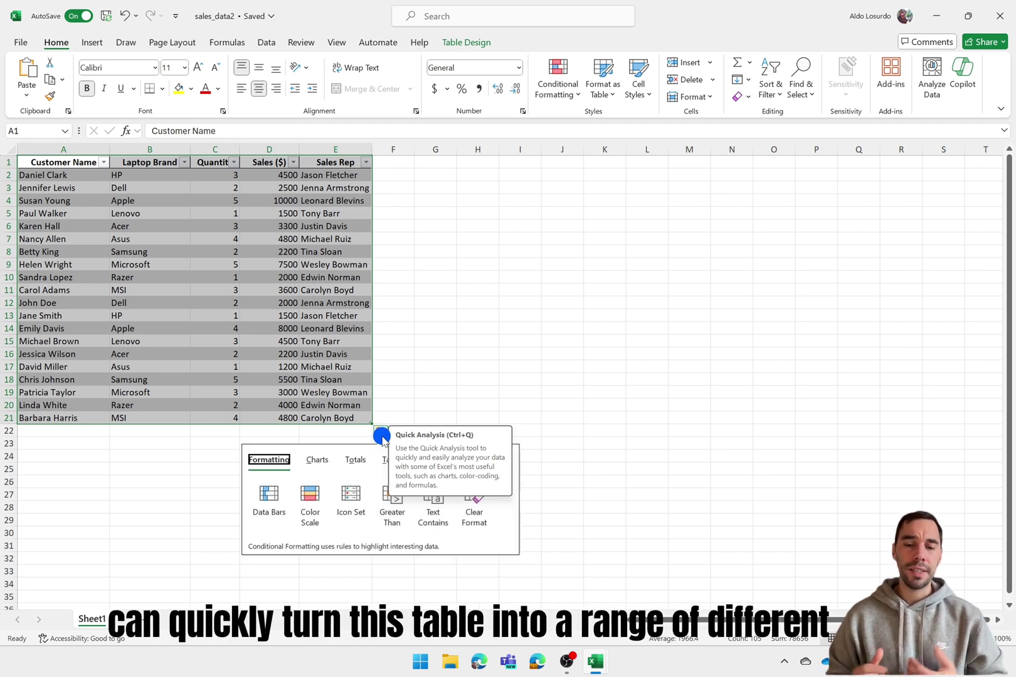
left_click(334, 461)
left_click(355, 460)
left_click(392, 460)
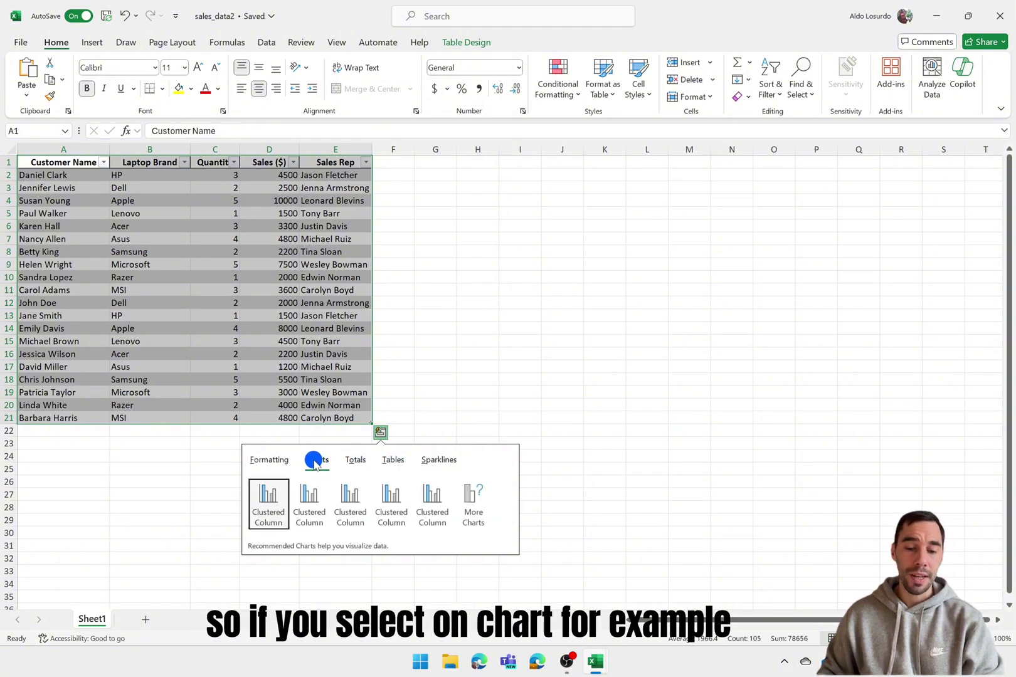
left_click(309, 524)
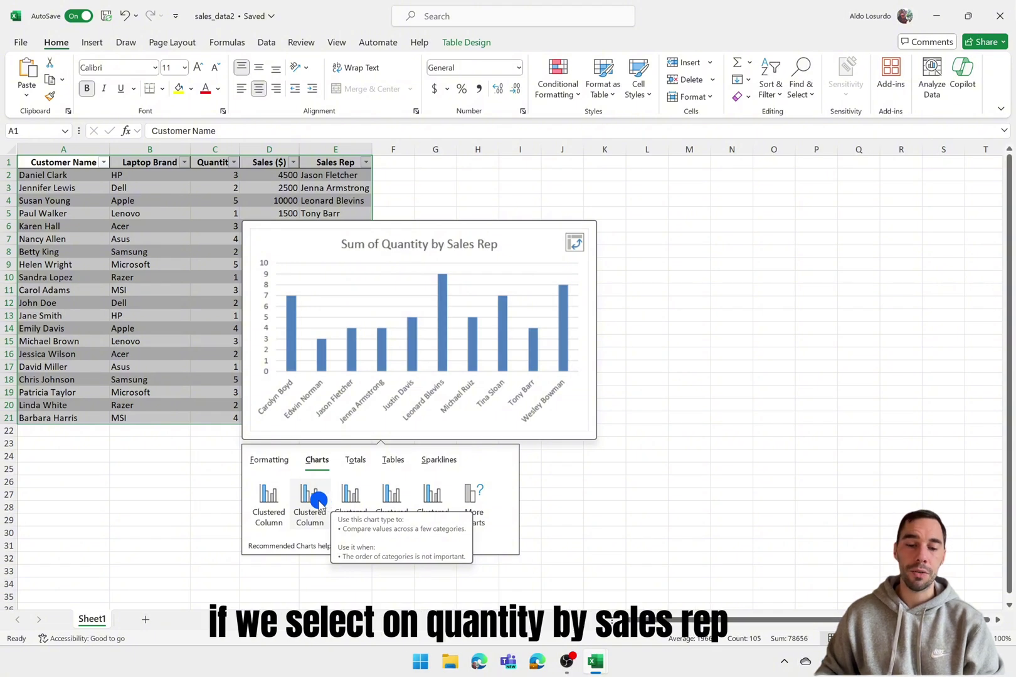
Step: Insert the Clustered Column PivotChart of Sum of Quantity by Sales Rep on a new sheet
left_click(319, 500)
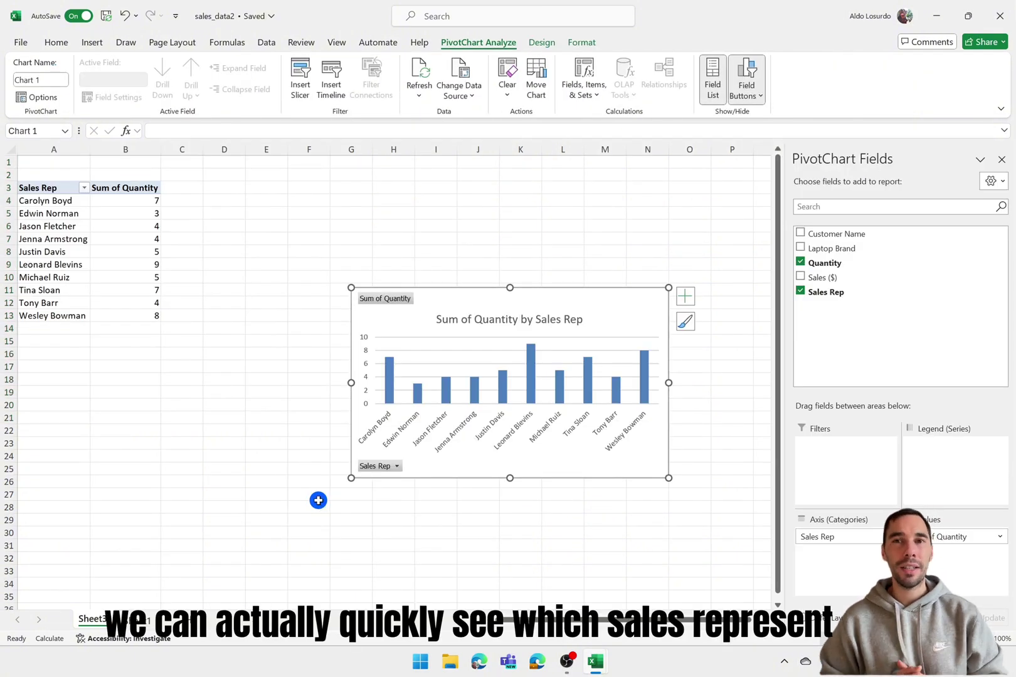